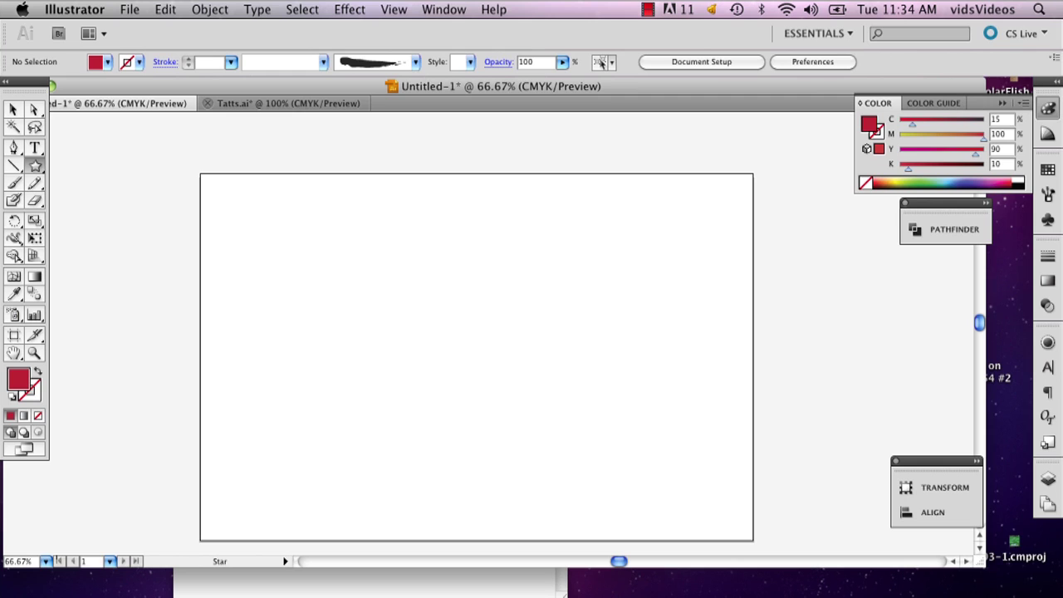
# Draw a red five-point star near the artboard centre and move it into place.
pyautogui.moveTo(372, 268); pyautogui.dragTo(471, 285)
pyautogui.press('v')
pyautogui.moveTo(404, 269); pyautogui.dragTo(479, 322)
pyautogui.click(587, 243)
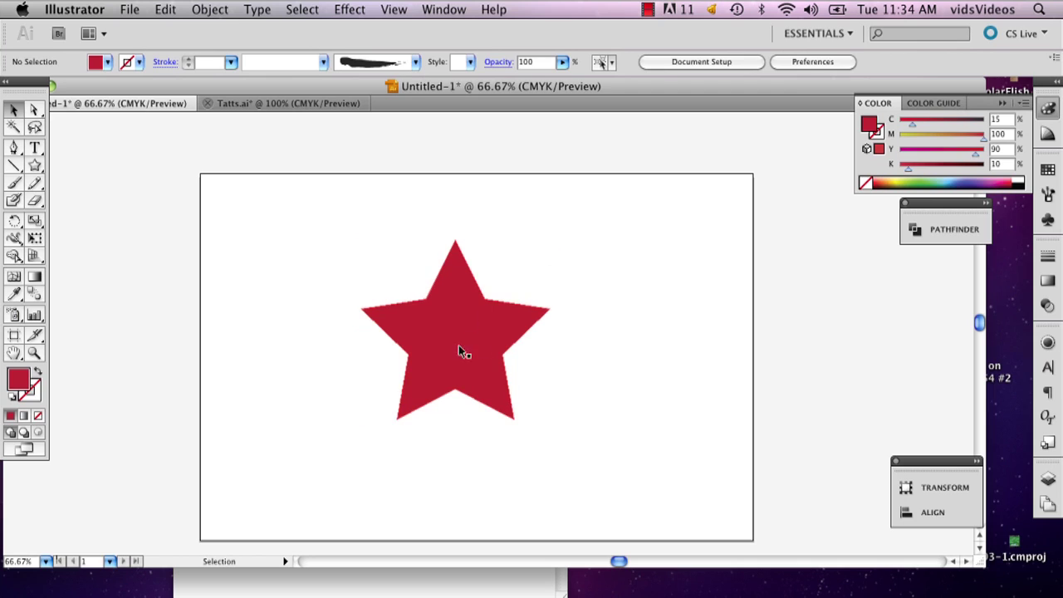
pyautogui.click(458, 300)
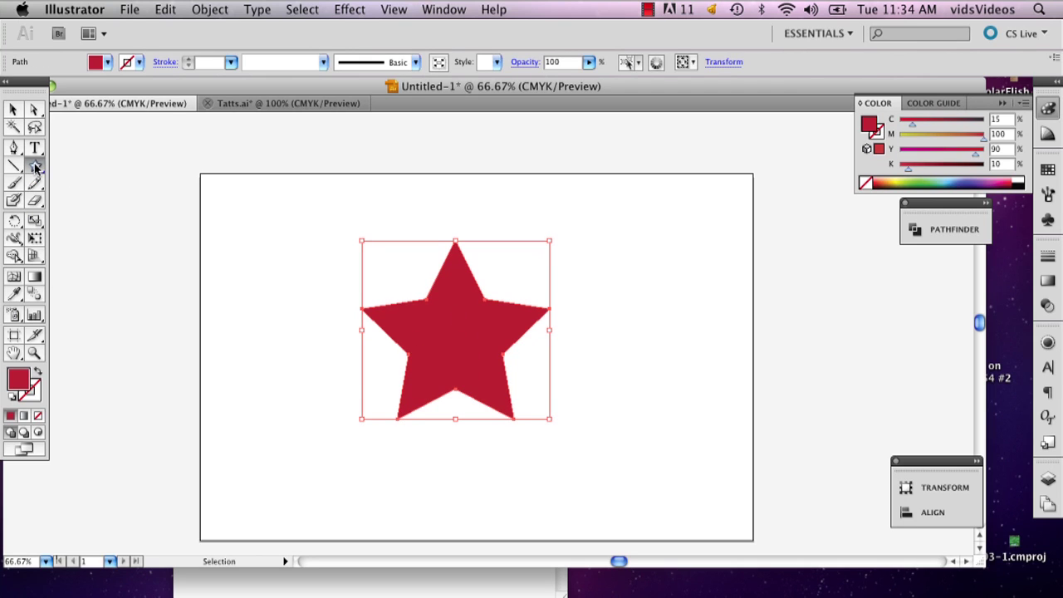
# Try a pure white fill on the star, then undo it back to red.
pyautogui.moveTo(35, 167); pyautogui.dragTo(73, 204)
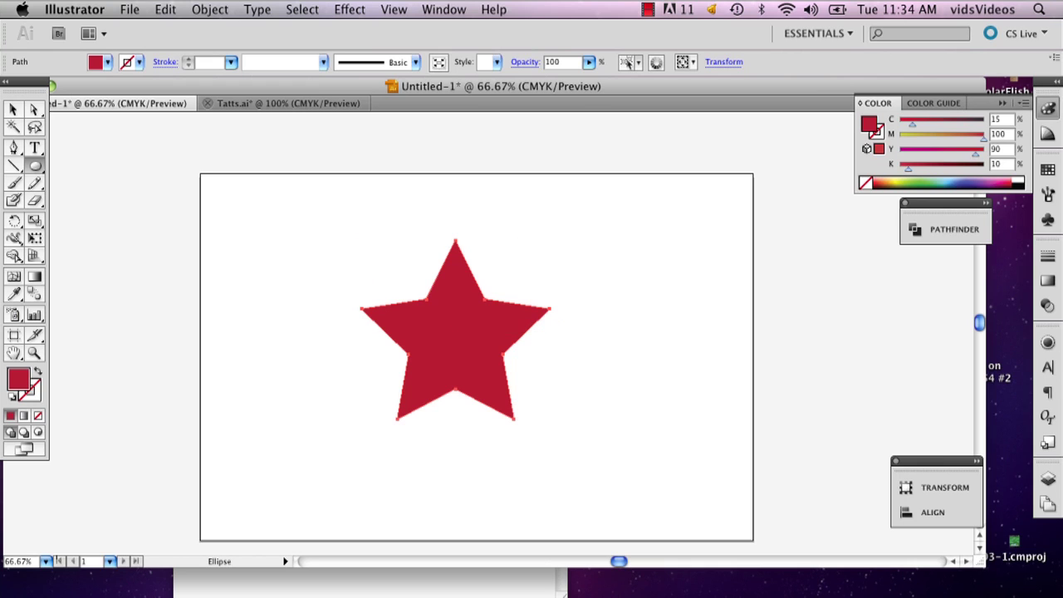
pyautogui.press('super+1')
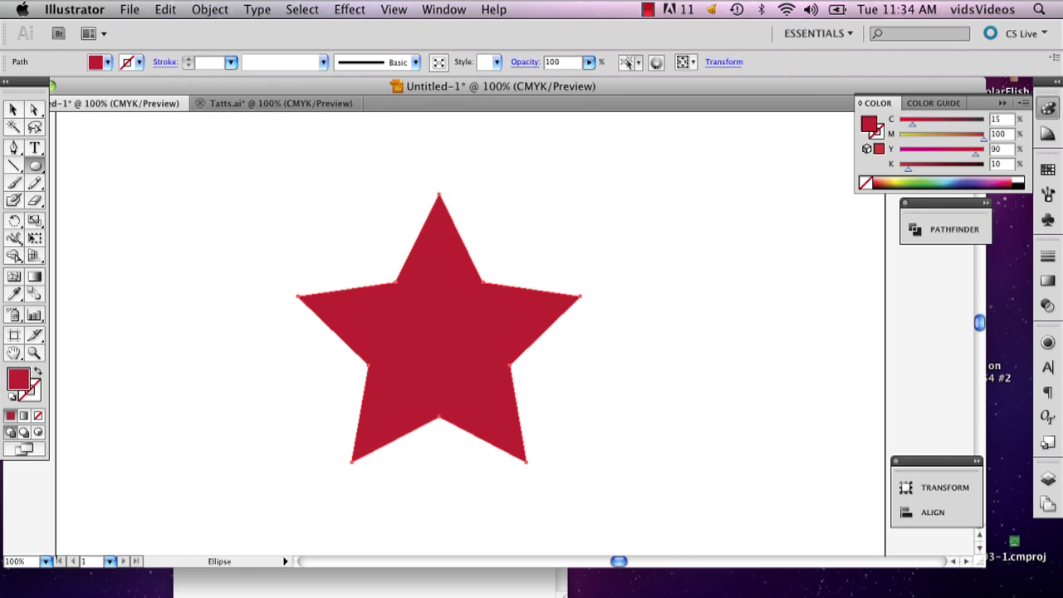
pyautogui.doubleClick(20, 379)
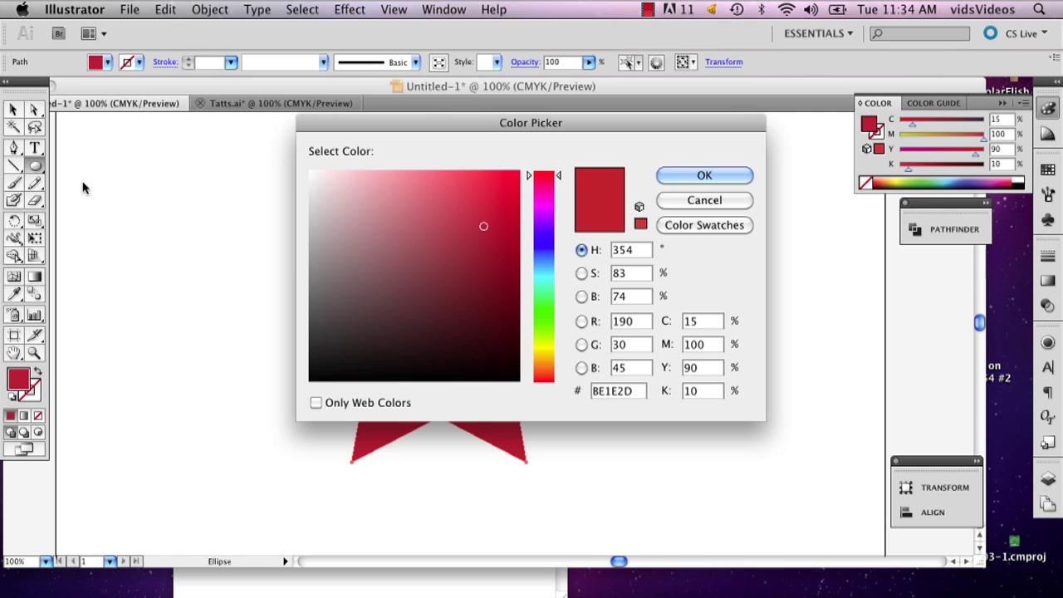
pyautogui.click(330, 172)
pyautogui.moveTo(330, 172); pyautogui.dragTo(309, 170)
pyautogui.click(674, 175)
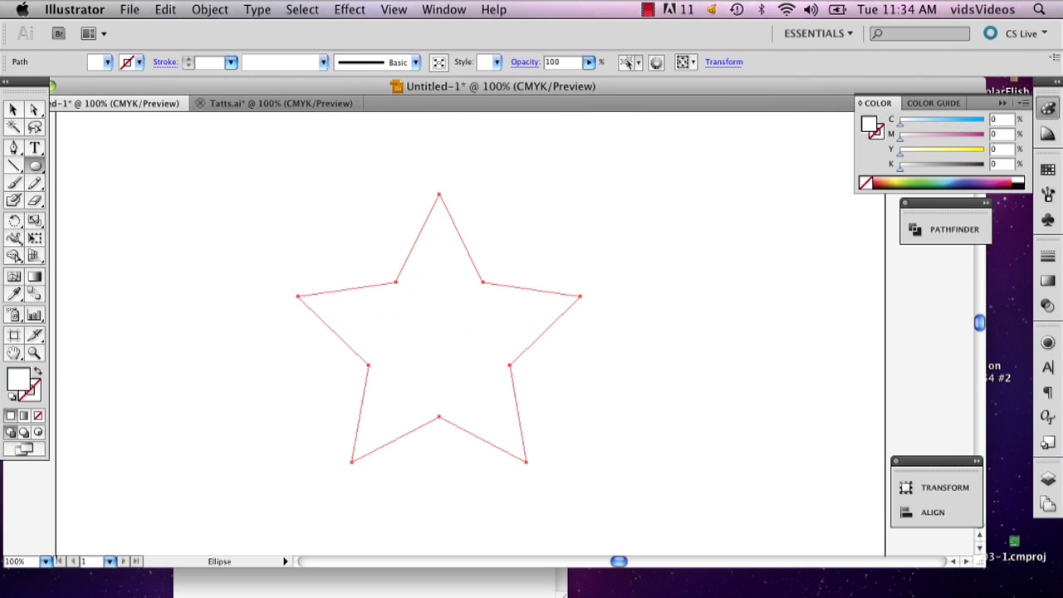
pyautogui.press('v')
pyautogui.press('super+z')
pyautogui.click(38, 169)
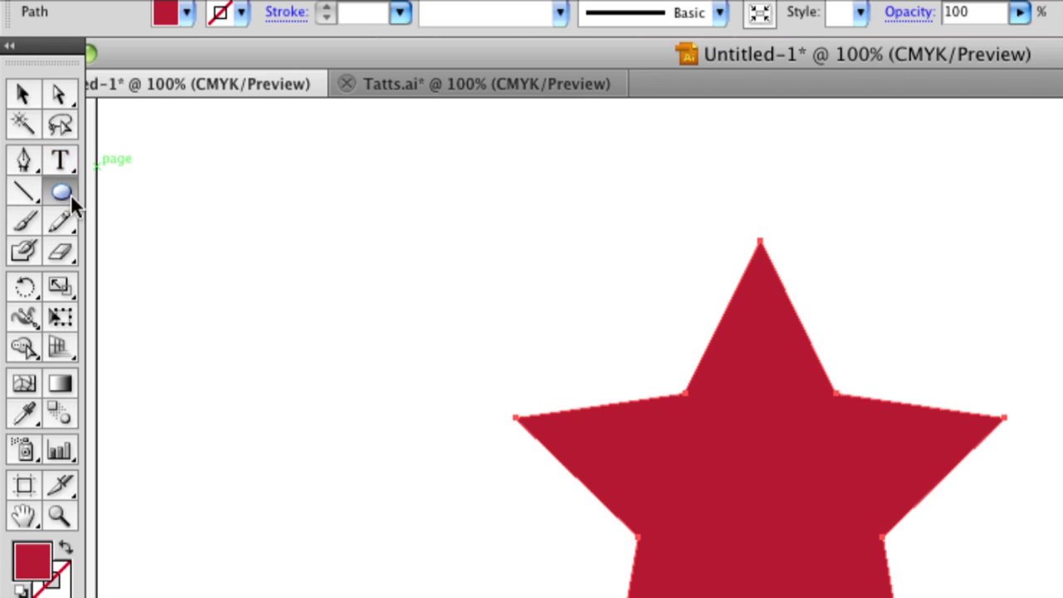
# Use the Ellipse tool to draw a roughly 30 × 30 pt circle left of the star.
pyautogui.moveTo(71, 194); pyautogui.dragTo(143, 192)
pyautogui.moveTo(55, 189); pyautogui.dragTo(179, 320)
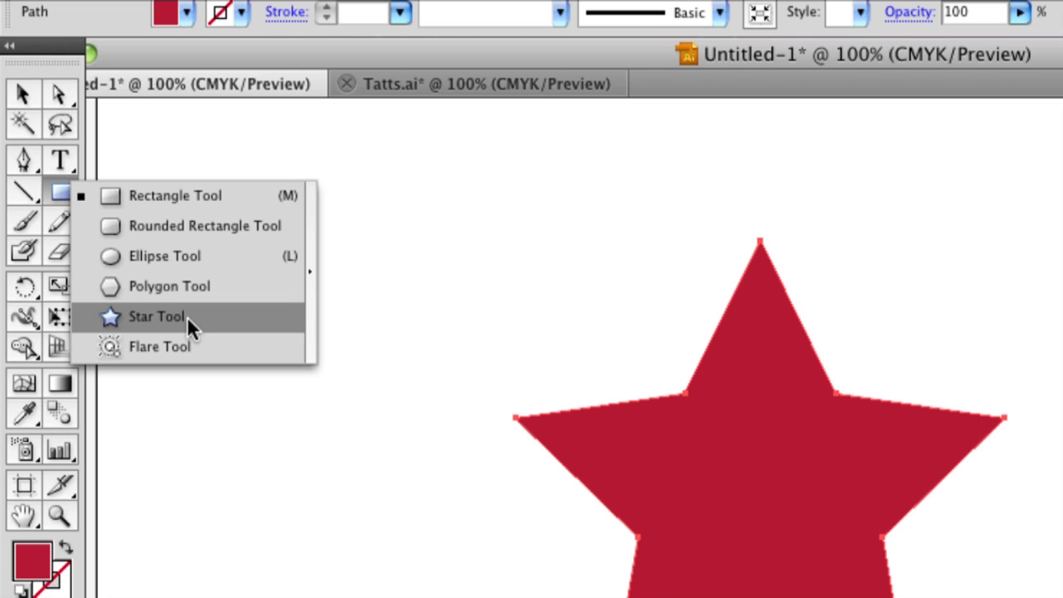
pyautogui.moveTo(187, 316); pyautogui.dragTo(185, 253)
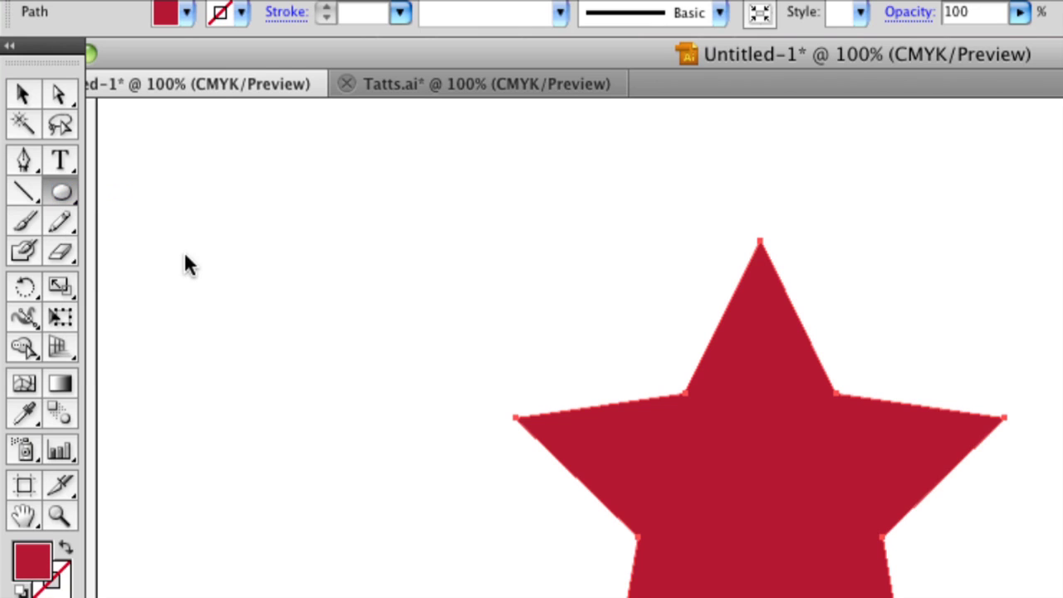
pyautogui.moveTo(266, 306); pyautogui.dragTo(305, 349)
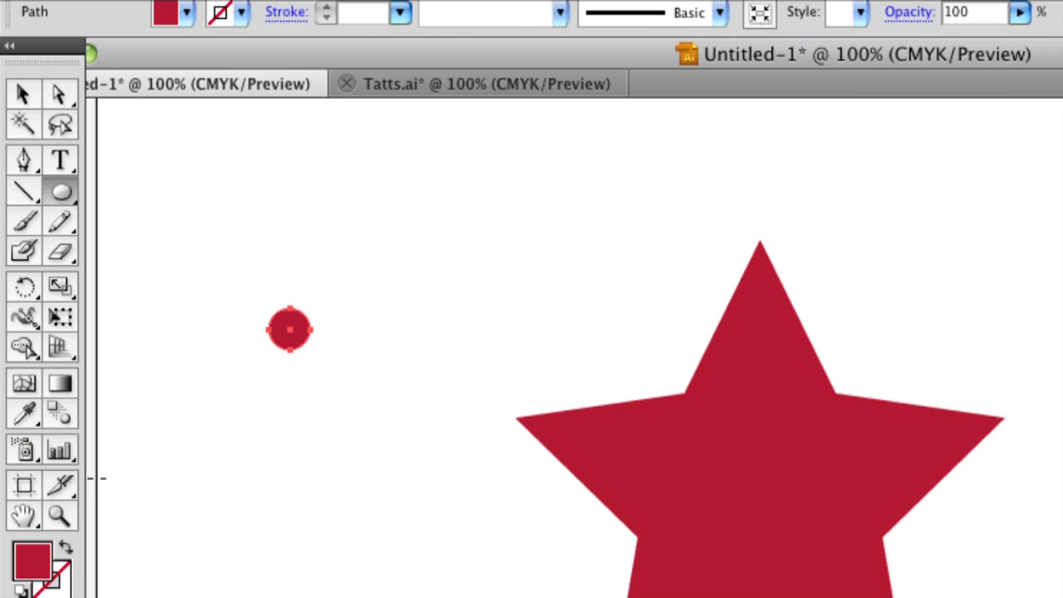
# Fill the small circle with pure white (#FFFFFF).
pyautogui.doubleClick(33, 562)
pyautogui.moveTo(561, 238); pyautogui.dragTo(536, 200)
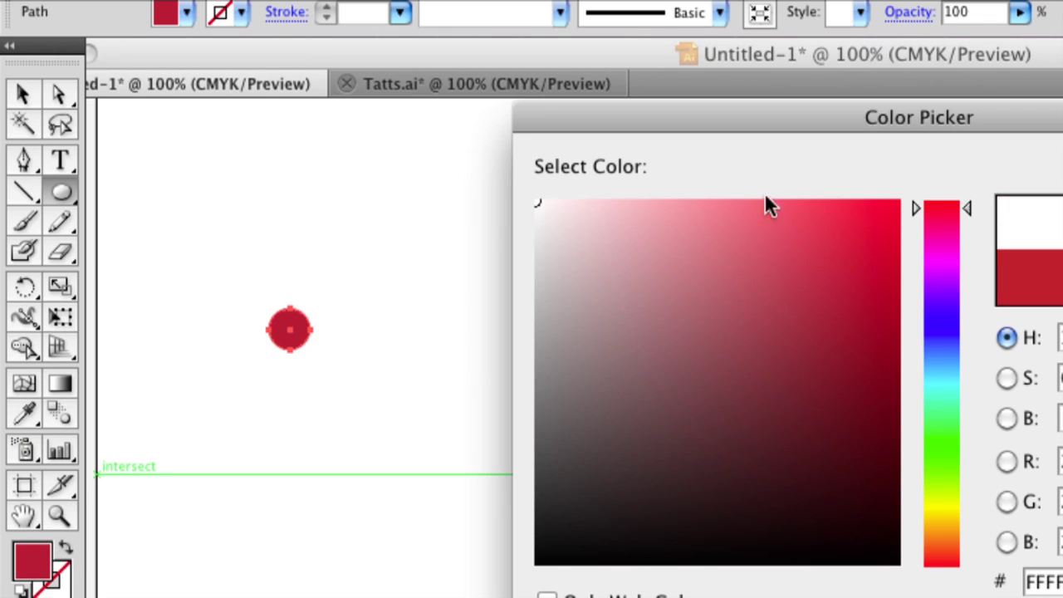
pyautogui.moveTo(911, 112); pyautogui.dragTo(667, 134)
pyautogui.press('Return')
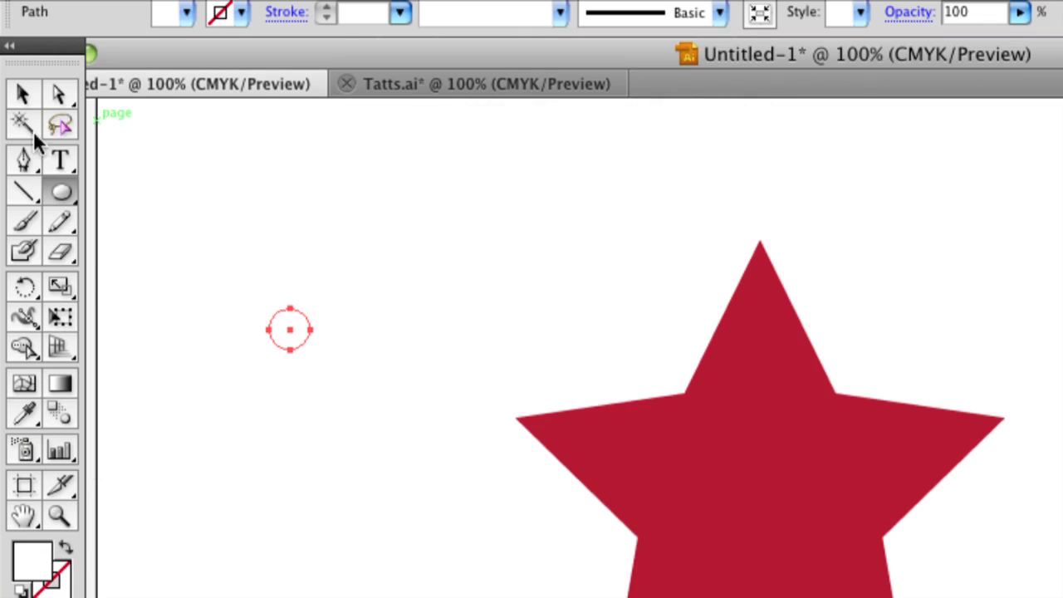
# Move the white circle onto the star's top point as the hole, viewing at 150%.
pyautogui.click(23, 94)
pyautogui.moveTo(307, 322); pyautogui.dragTo(774, 328)
pyautogui.click(878, 324)
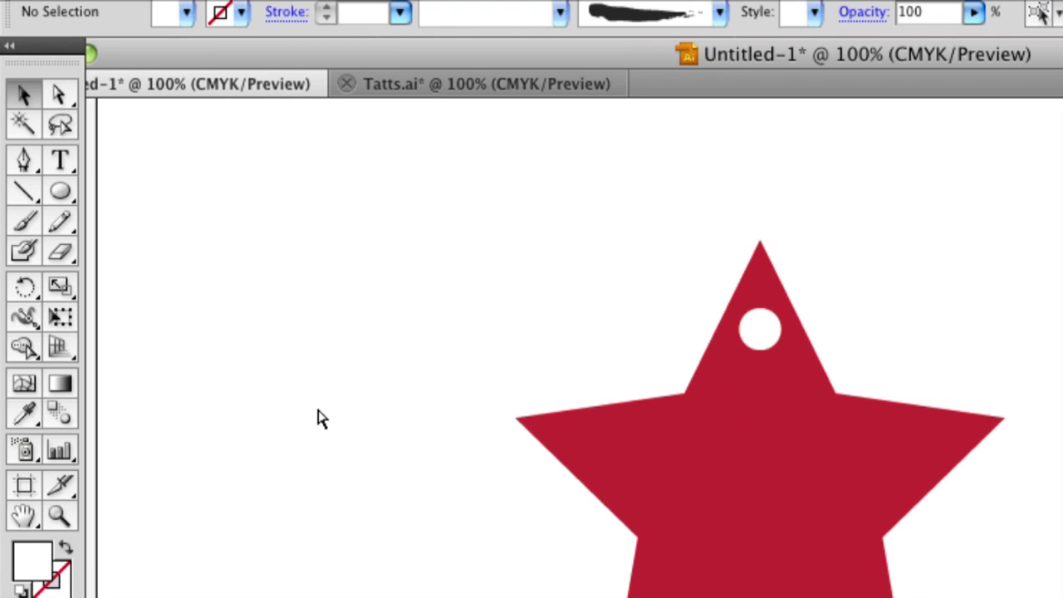
pyautogui.press('super+minus')
pyautogui.press('super+minus')
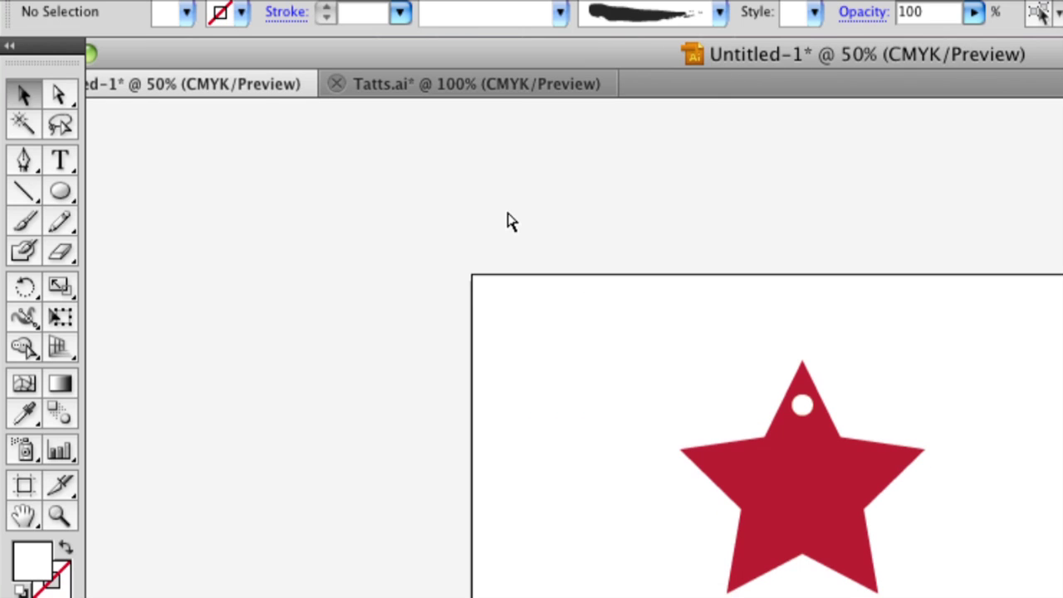
pyautogui.press('super+minus')
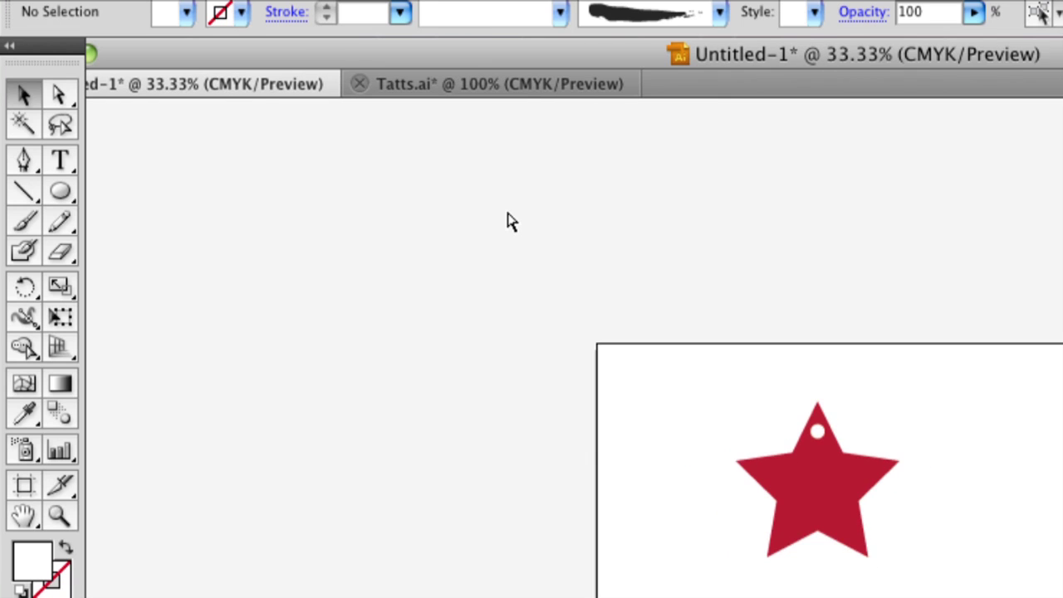
pyautogui.press('super+equal')
pyautogui.press('super+equal')
pyautogui.press('super+equal')
pyautogui.press('super+equal')
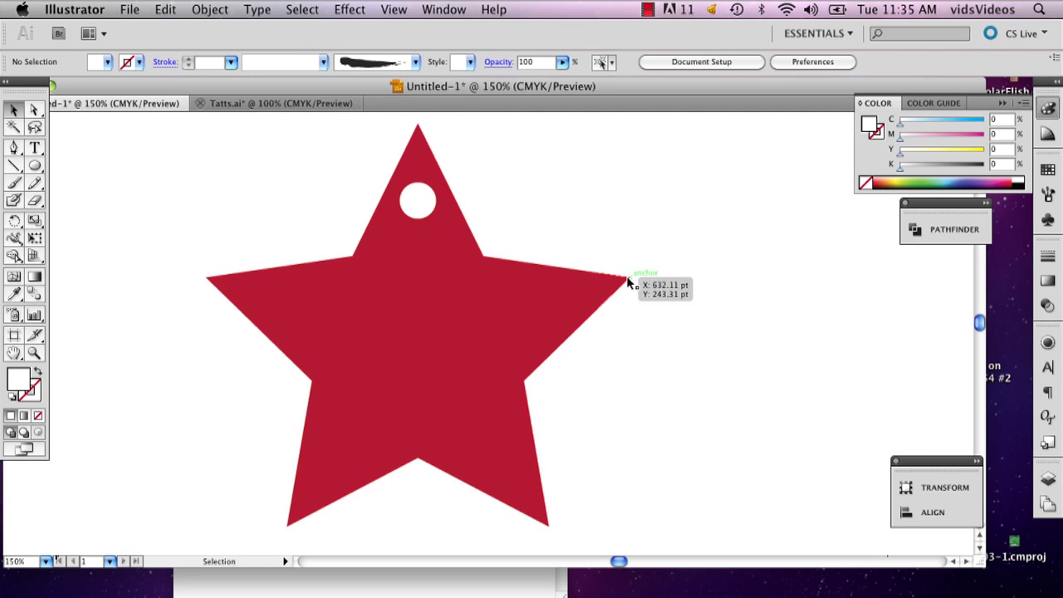
# Give the star a black outline.
pyautogui.click(259, 331)
pyautogui.doubleClick(31, 390)
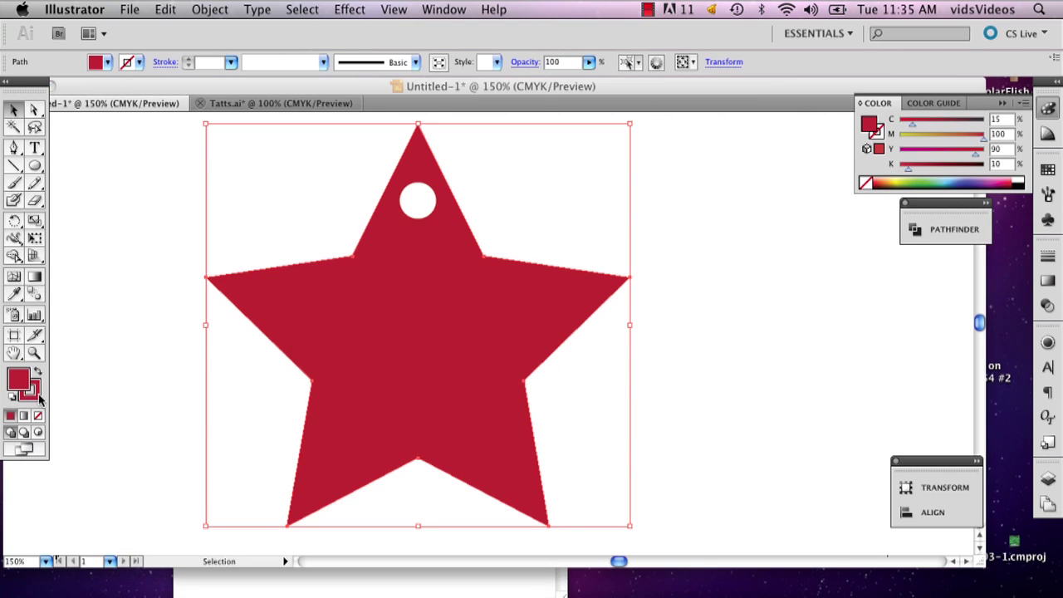
pyautogui.click(402, 379)
pyautogui.click(672, 178)
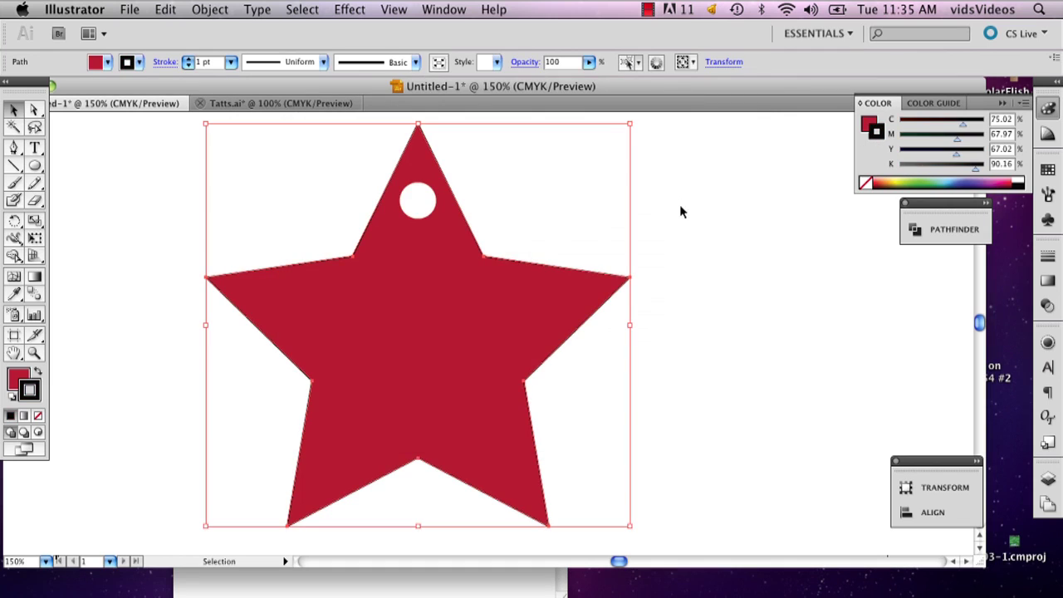
pyautogui.click(726, 262)
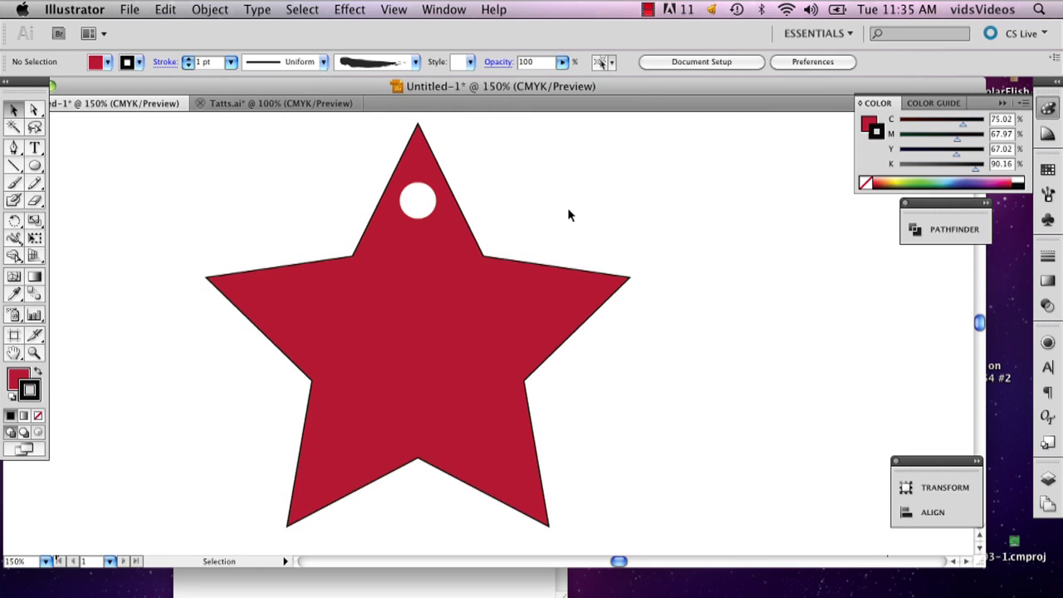
# Give the white hole circle a black outline as well.
pyautogui.click(418, 204)
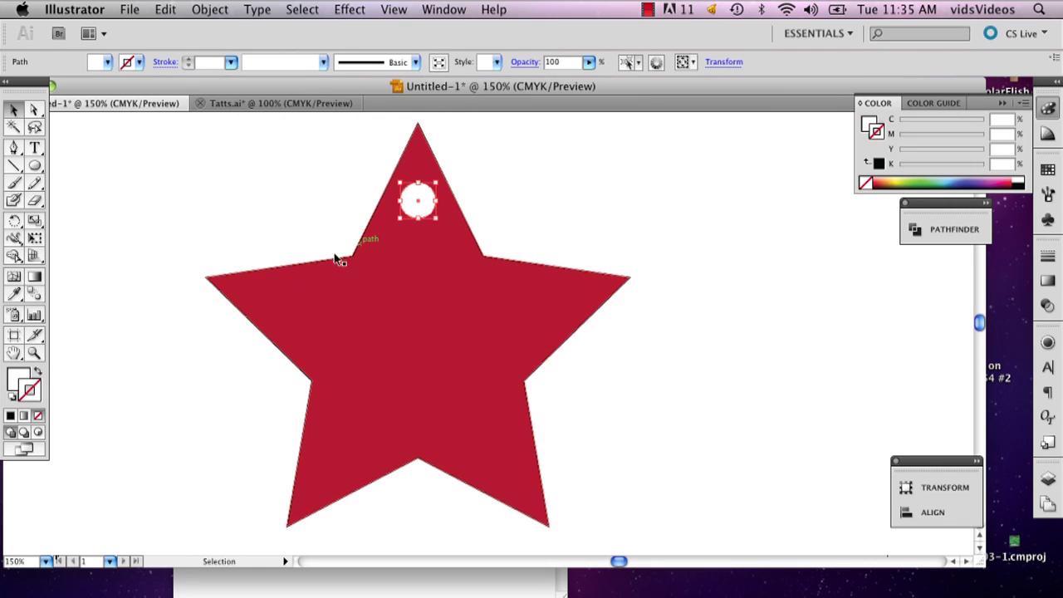
pyautogui.doubleClick(31, 392)
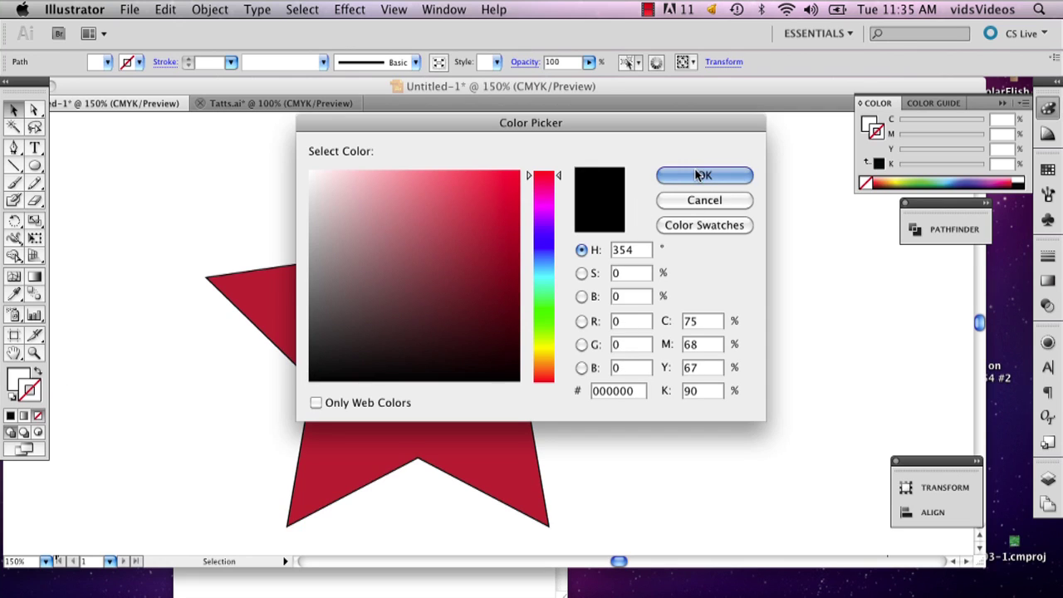
pyautogui.click(700, 175)
pyautogui.click(567, 206)
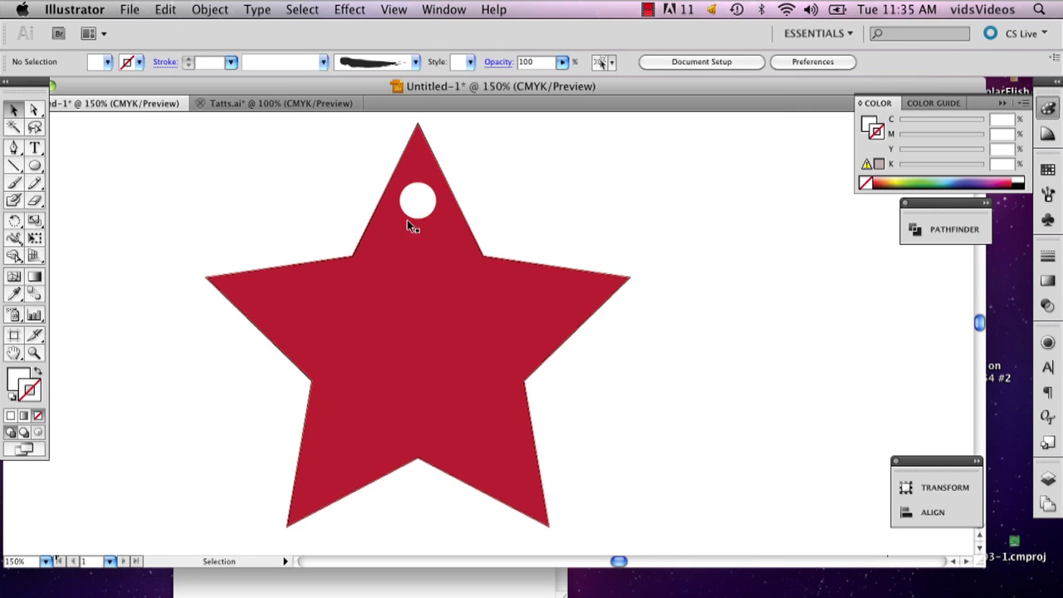
pyautogui.click(410, 214)
pyautogui.doubleClick(38, 387)
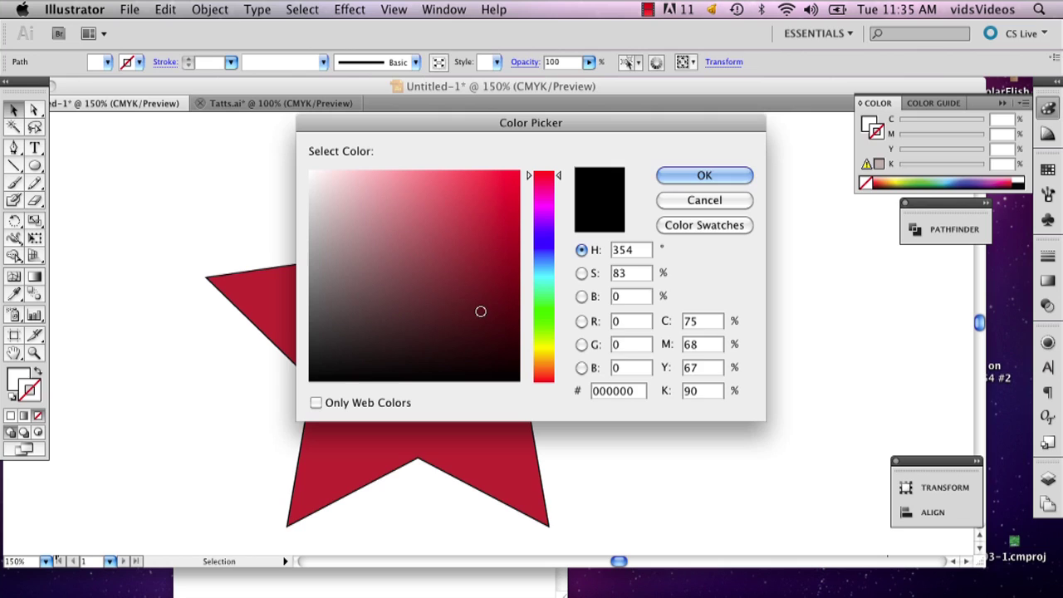
pyautogui.click(410, 373)
pyautogui.click(703, 173)
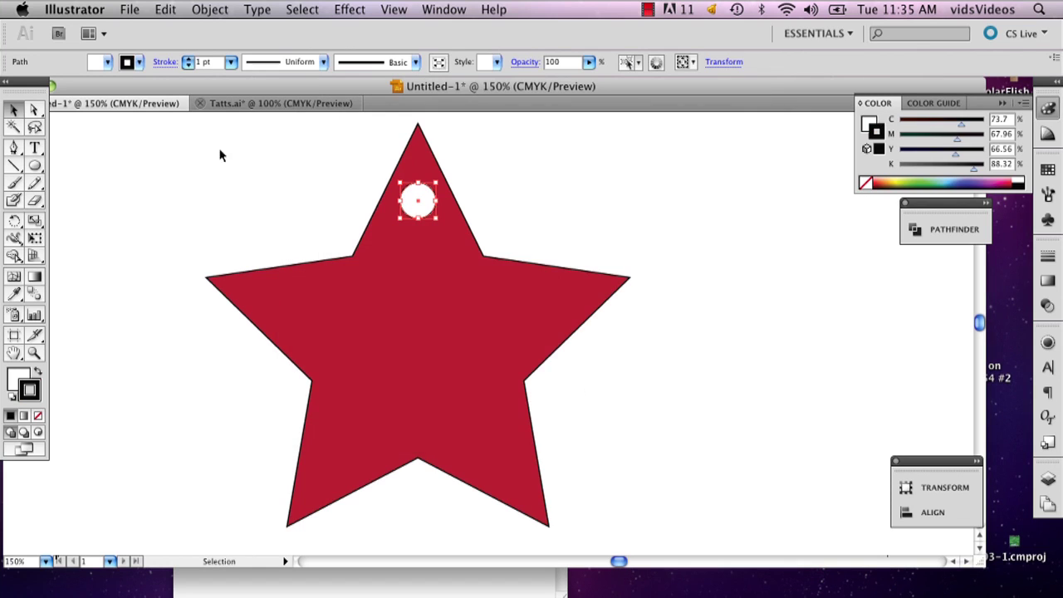
pyautogui.click(259, 178)
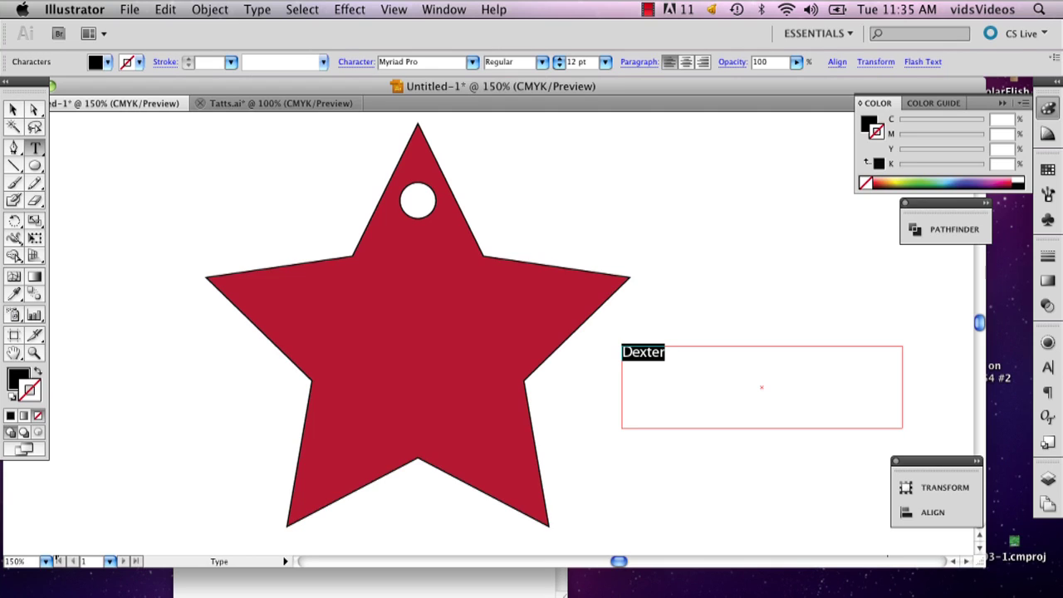
# Set the Dexter text to 36 pt Arial Rounded MT Bold.
pyautogui.click(606, 61)
pyautogui.click(602, 158)
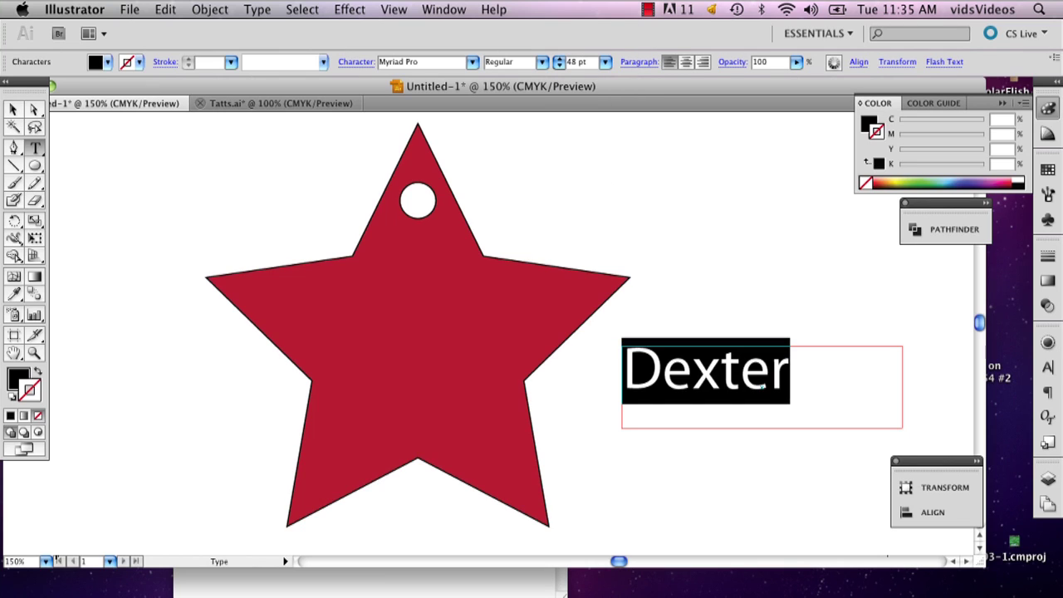
pyautogui.click(605, 61)
pyautogui.click(590, 42)
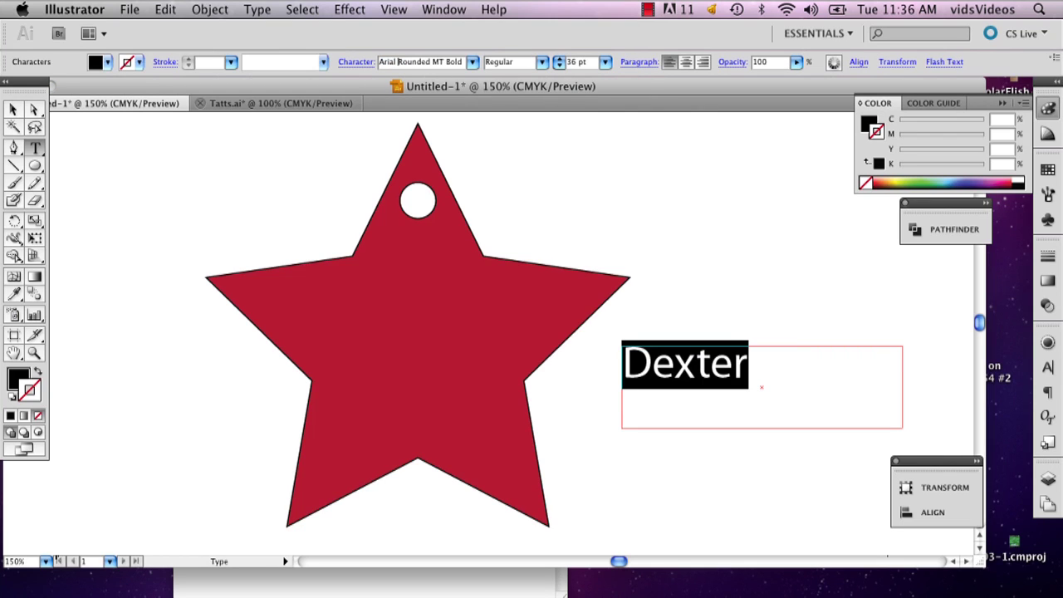
pyautogui.press('Return')
# Shrink the Dexter text box to fit the word.
pyautogui.click(761, 387)
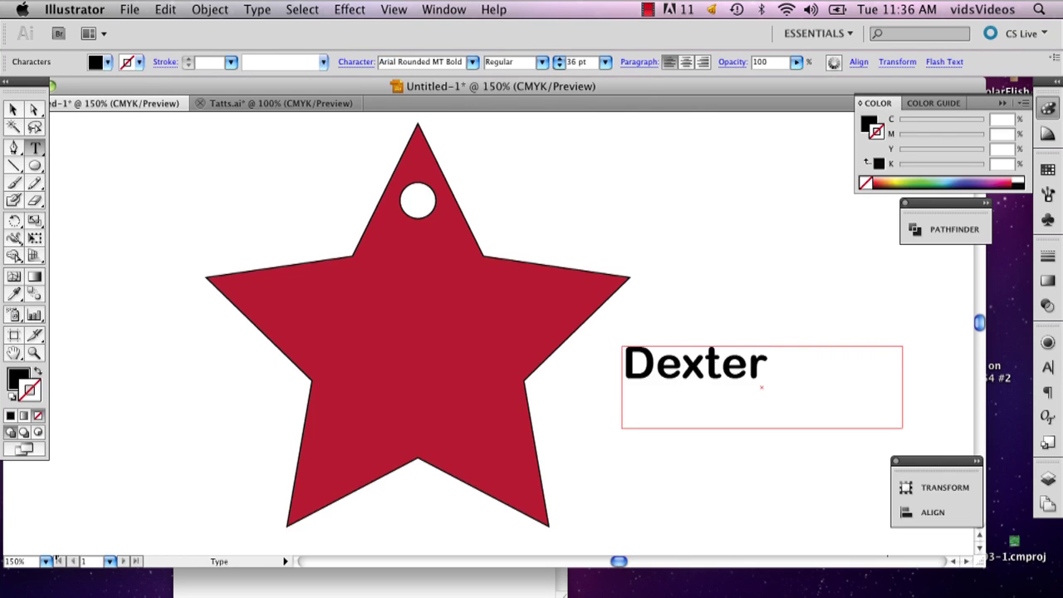
pyautogui.click(12, 110)
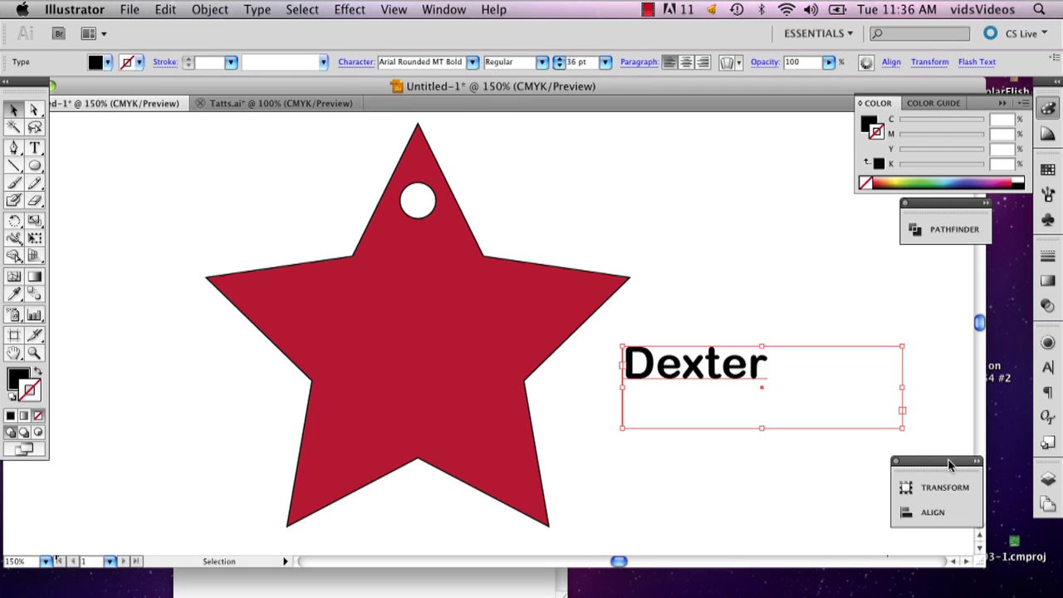
pyautogui.moveTo(902, 434); pyautogui.dragTo(459, 313)
# Make all of the Dexter lettering white.
pyautogui.doubleClick(460, 312)
pyautogui.press('super+a')
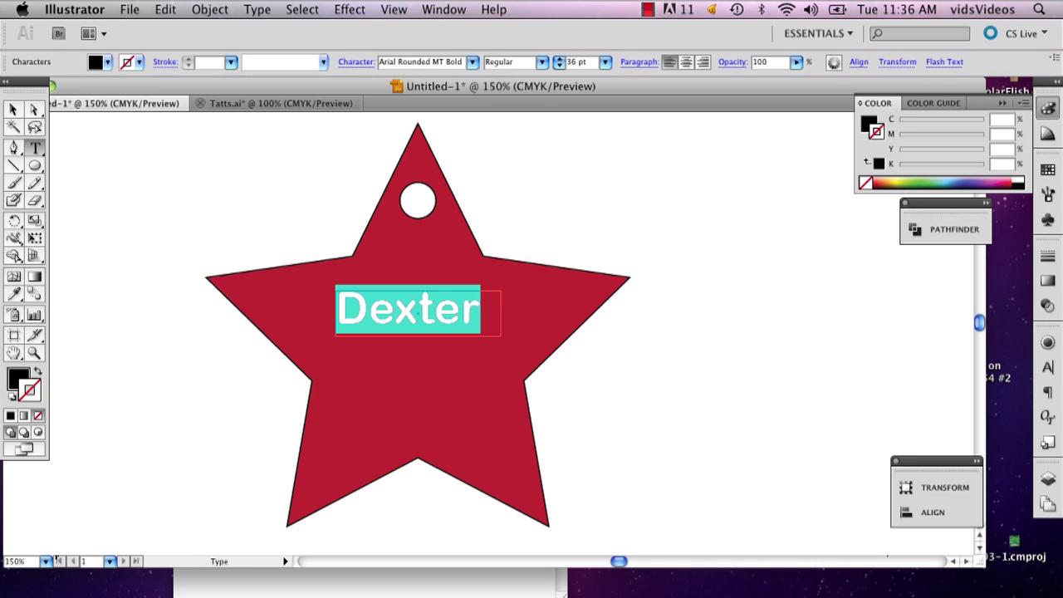
pyautogui.doubleClick(25, 378)
pyautogui.click(310, 172)
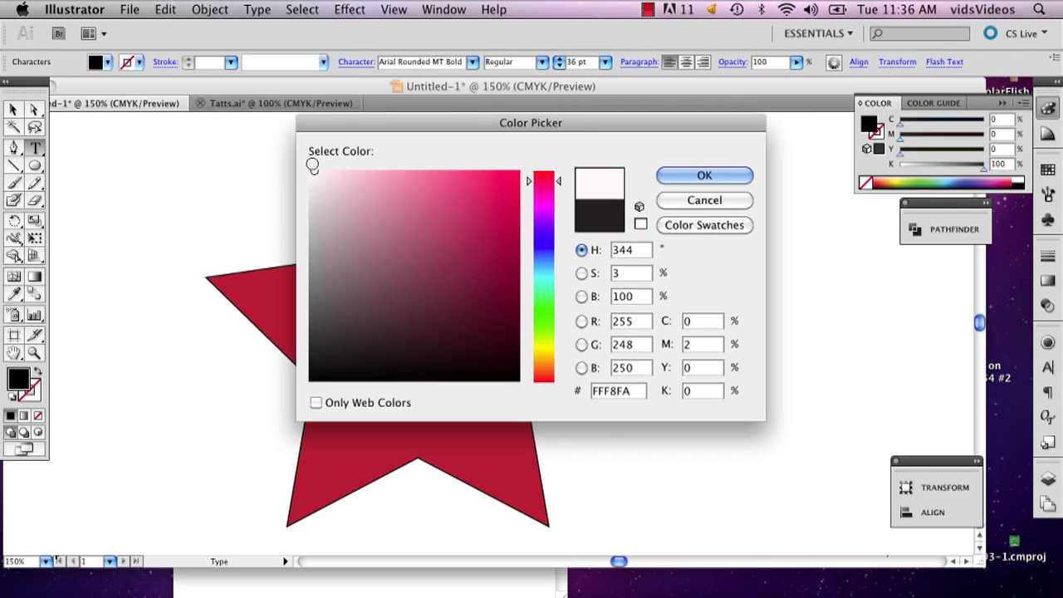
pyautogui.click(734, 175)
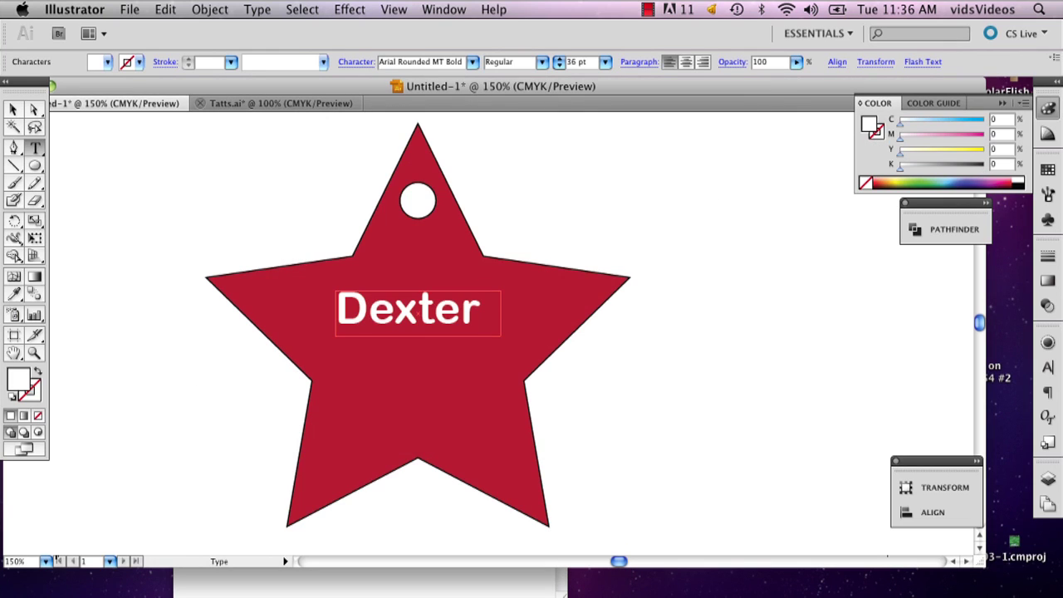
# Fine-tune Dexter's position in the middle of the star below the hole.
pyautogui.click(16, 108)
pyautogui.moveTo(470, 316)
pyautogui.mouseDown()
pyautogui.moveTo(475, 297)
pyautogui.moveTo(480, 311)
pyautogui.mouseUp()
pyautogui.click(599, 198)
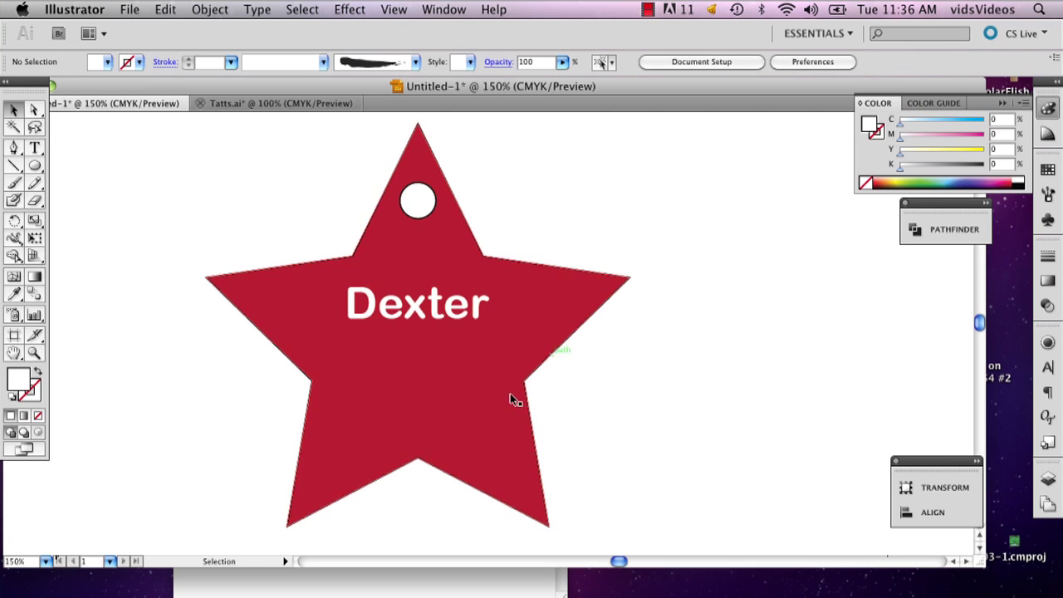
pyautogui.moveTo(442, 311); pyautogui.dragTo(453, 317)
pyautogui.click(764, 280)
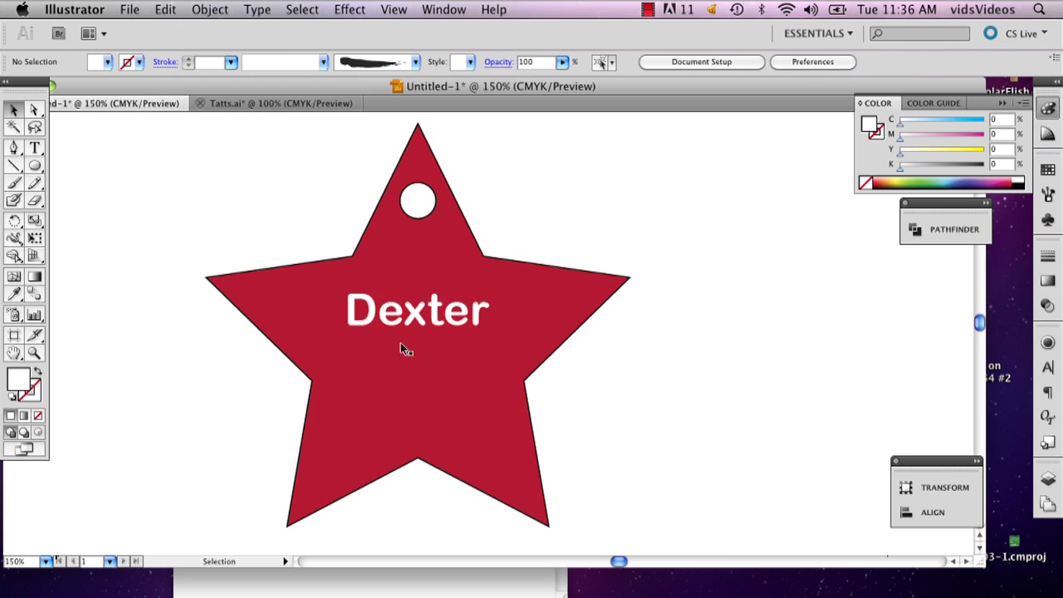
# Add the phone number in a text area right of the star, sized 21 pt.
pyautogui.click(36, 148)
pyautogui.moveTo(597, 366); pyautogui.dragTo(875, 443)
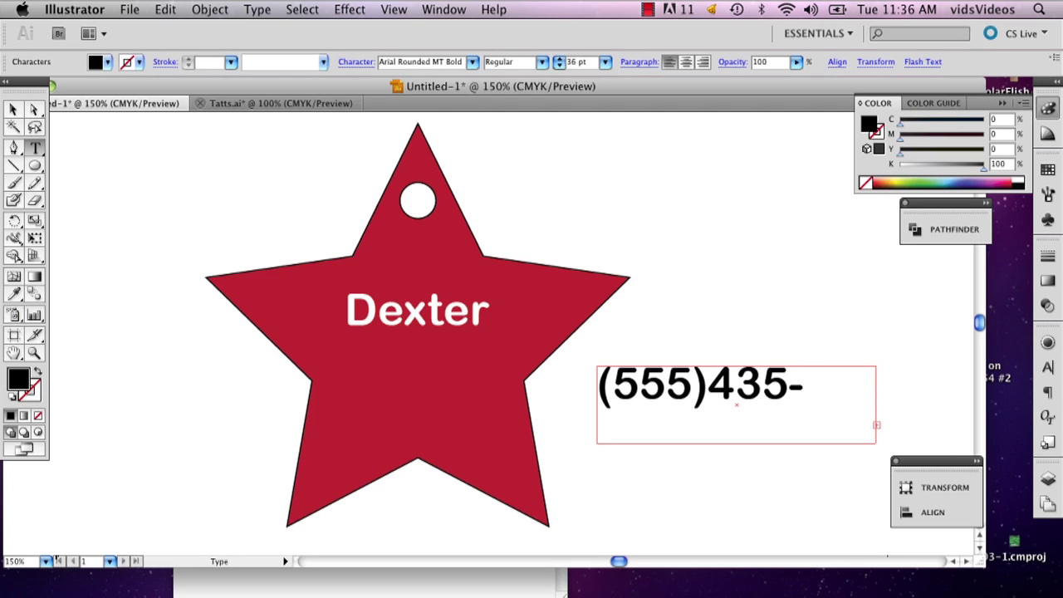
pyautogui.press('super+a')
pyautogui.click(605, 62)
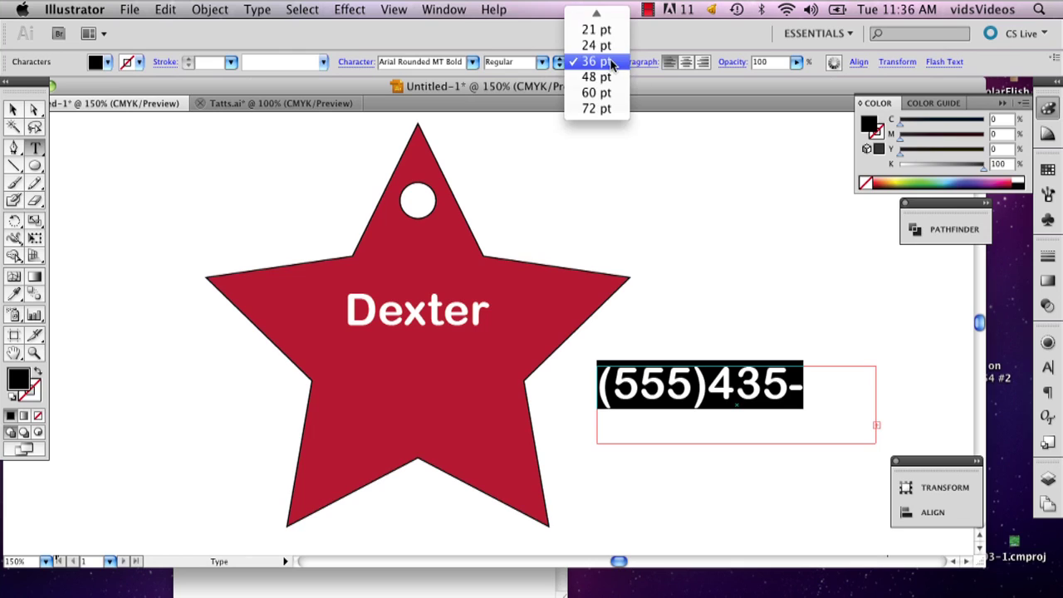
pyautogui.click(594, 48)
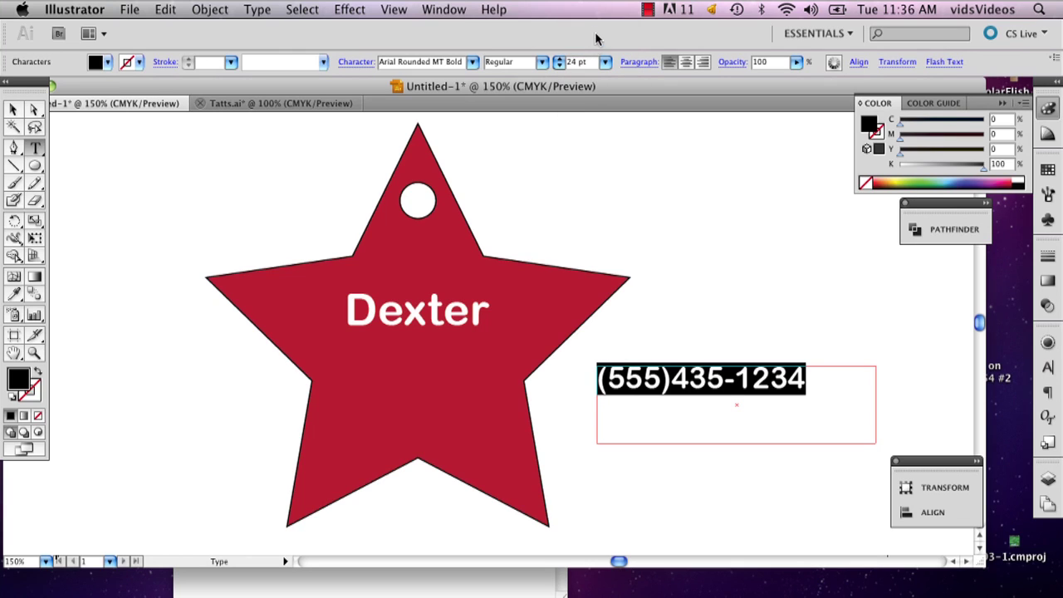
pyautogui.click(605, 62)
pyautogui.click(597, 43)
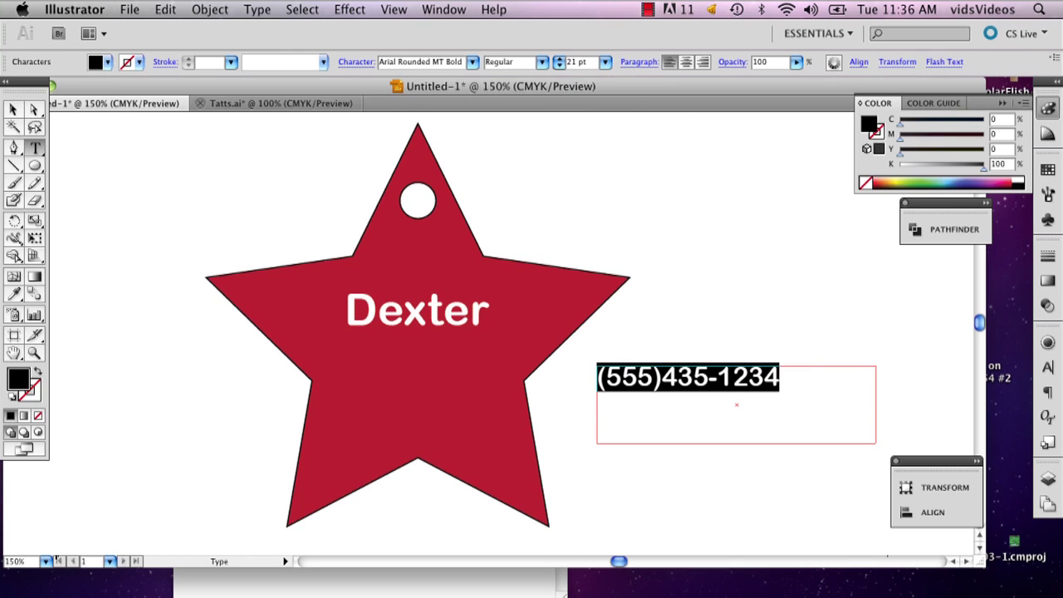
# Fit the phone number's frame, add a hyphen after the area code, and move it under Dexter.
pyautogui.click(16, 108)
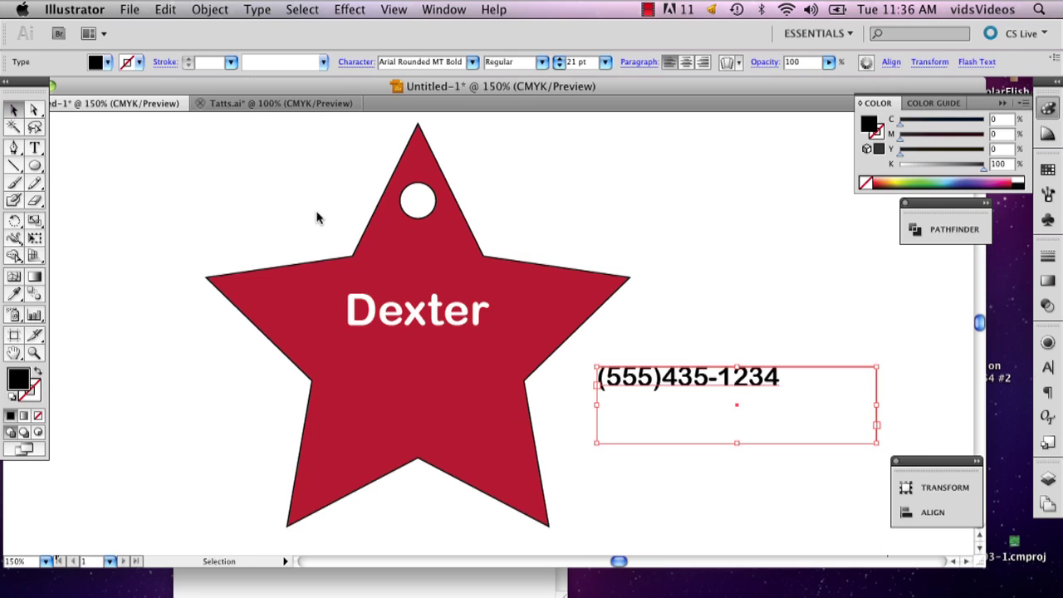
pyautogui.moveTo(876, 442); pyautogui.dragTo(805, 405)
pyautogui.doubleClick(662, 386)
pyautogui.write('-')
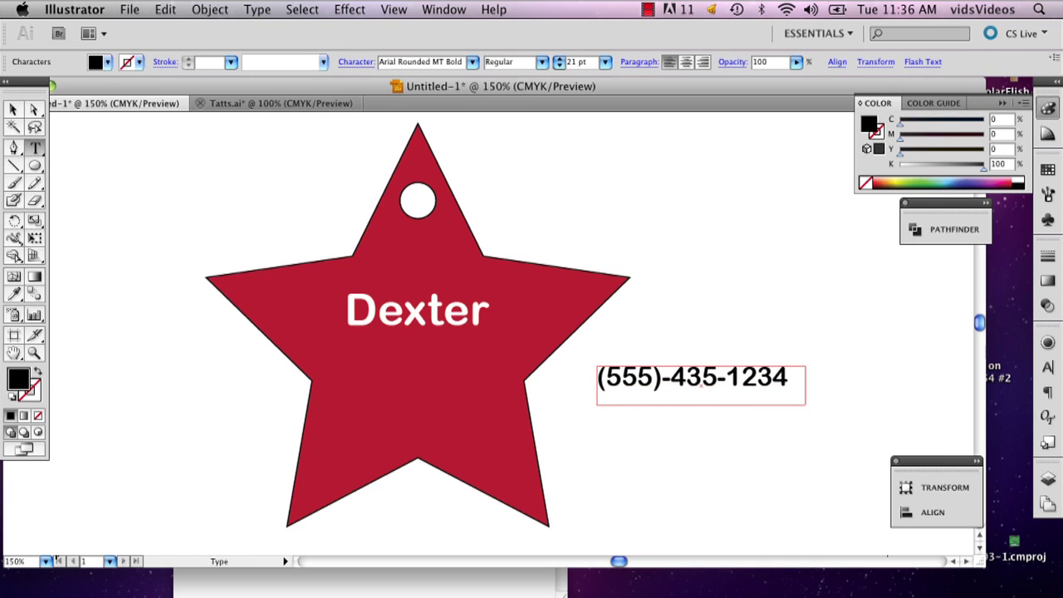
pyautogui.click(11, 109)
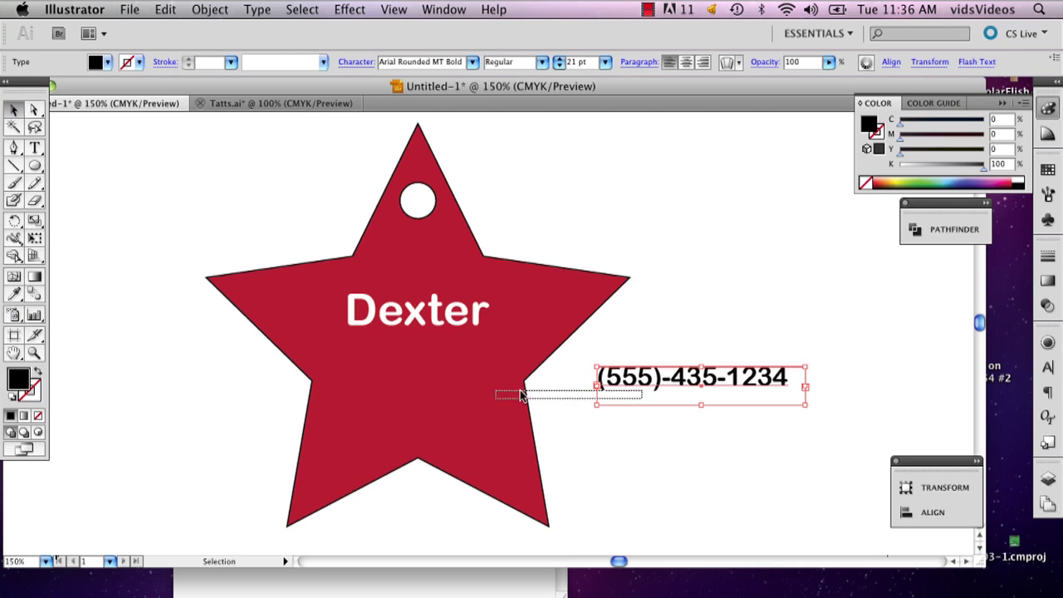
pyautogui.click(665, 404)
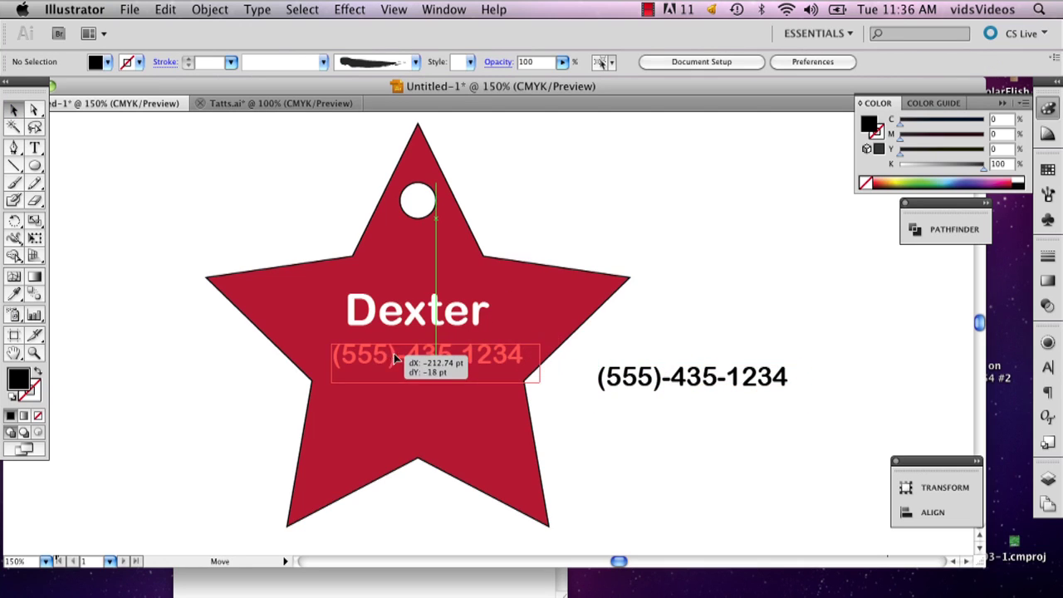